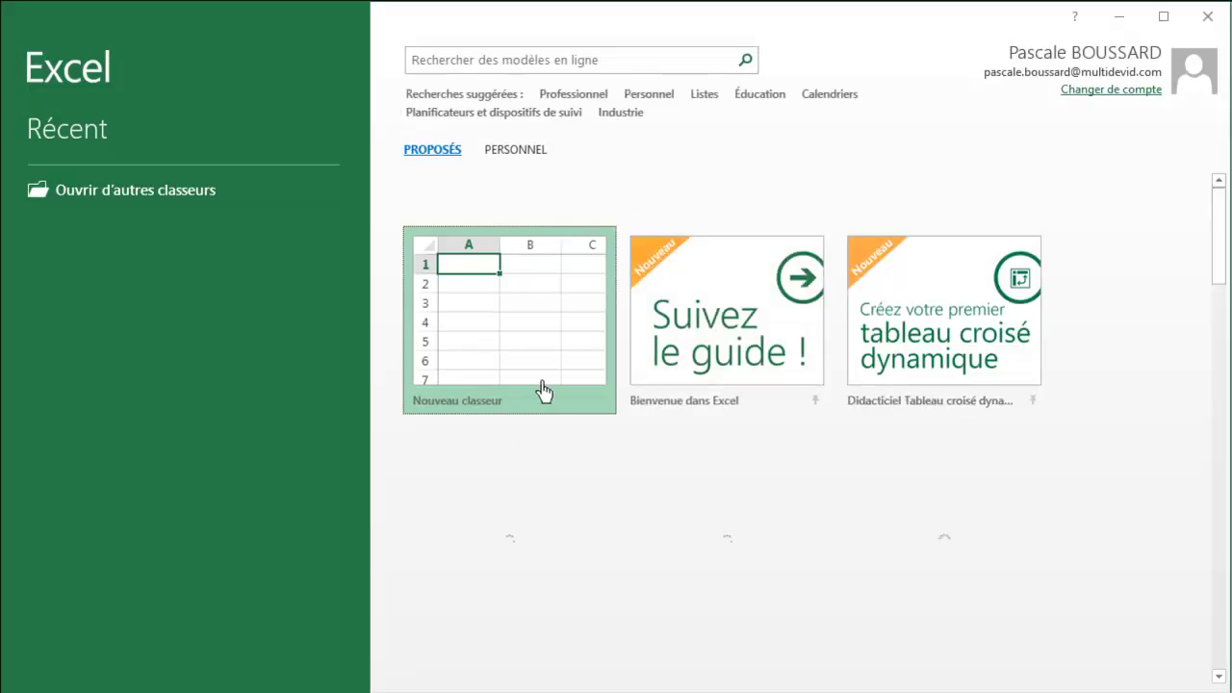
Step: Create a blank workbook, Classeur1, from the Nouveau classeur option on the start screen
click(547, 382)
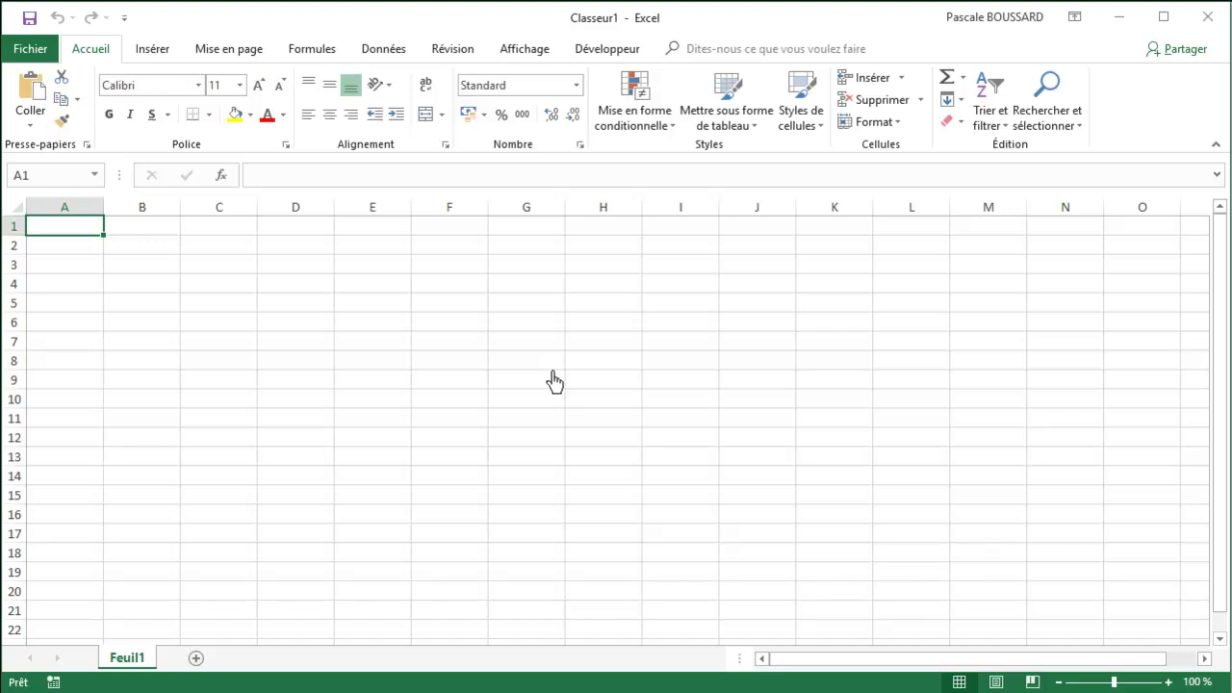
Step: Link cell A1 to tri.xlsx in the ALPHORM\EXCEL AVANCE folder via Insérer > Lien
click(156, 53)
click(1077, 93)
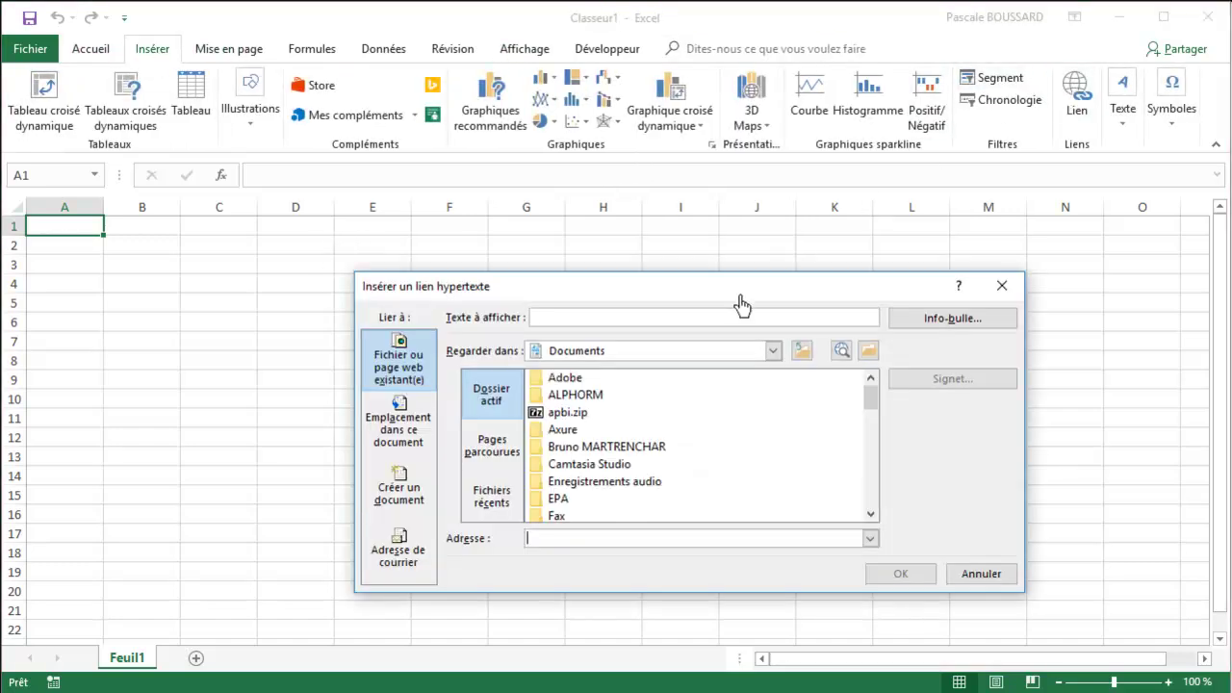
click(593, 398)
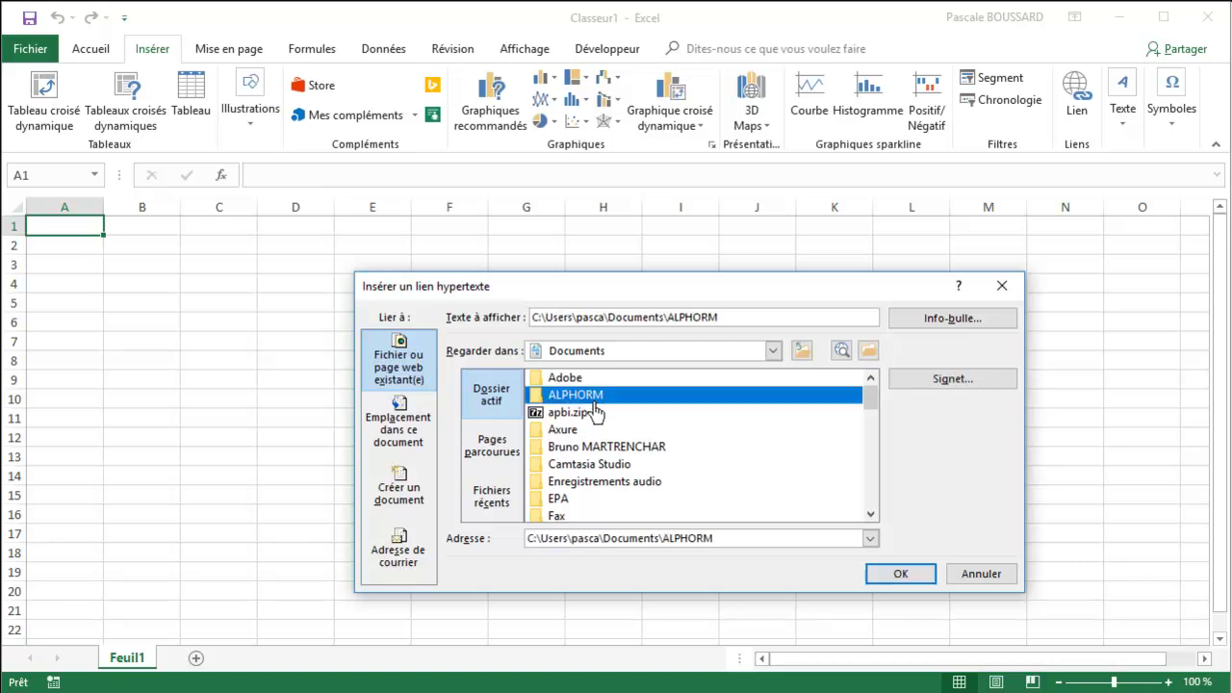
double_click(616, 401)
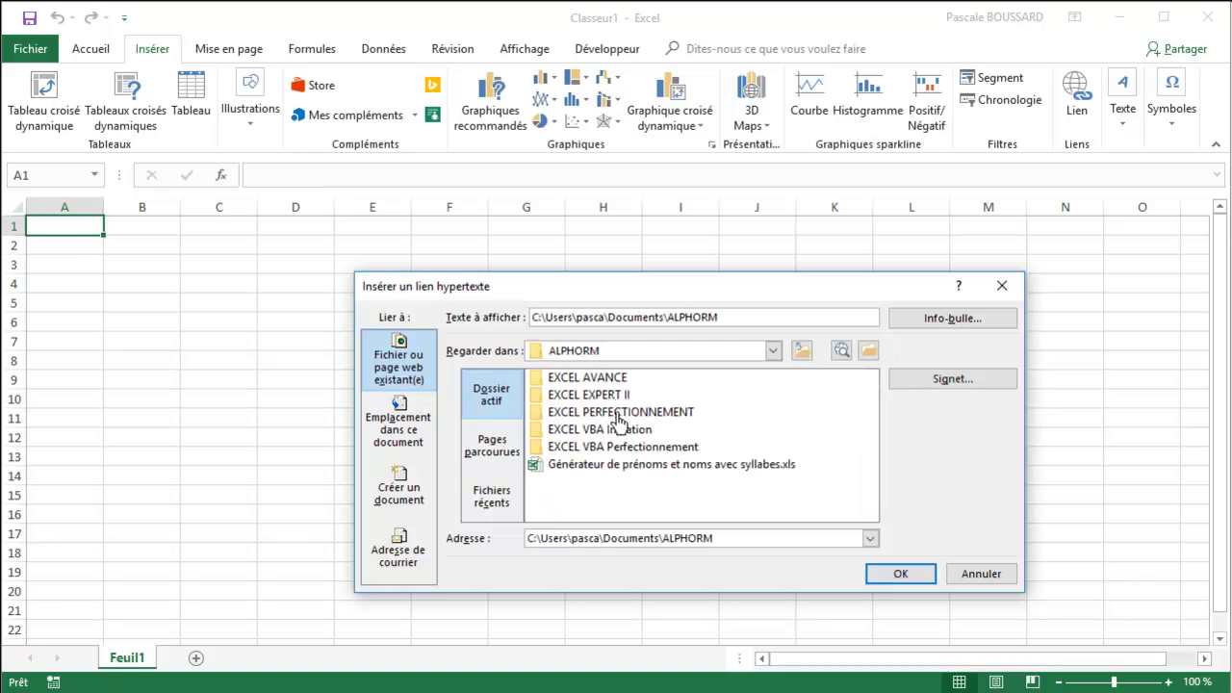
double_click(600, 379)
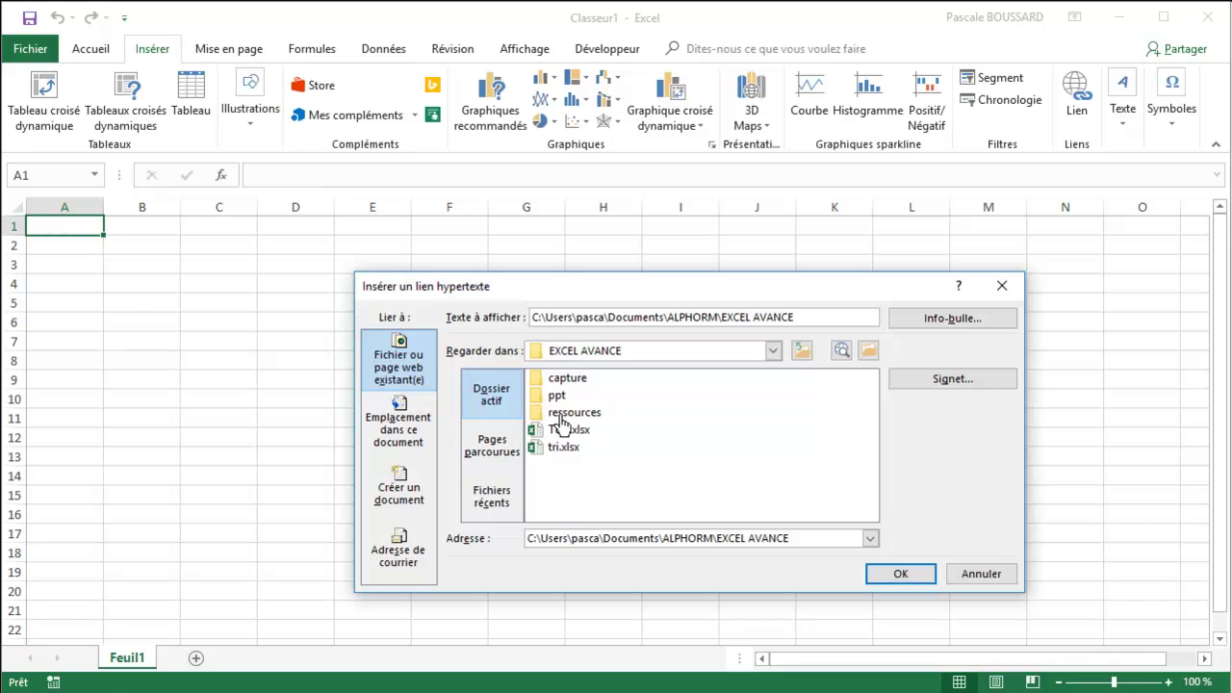
double_click(563, 448)
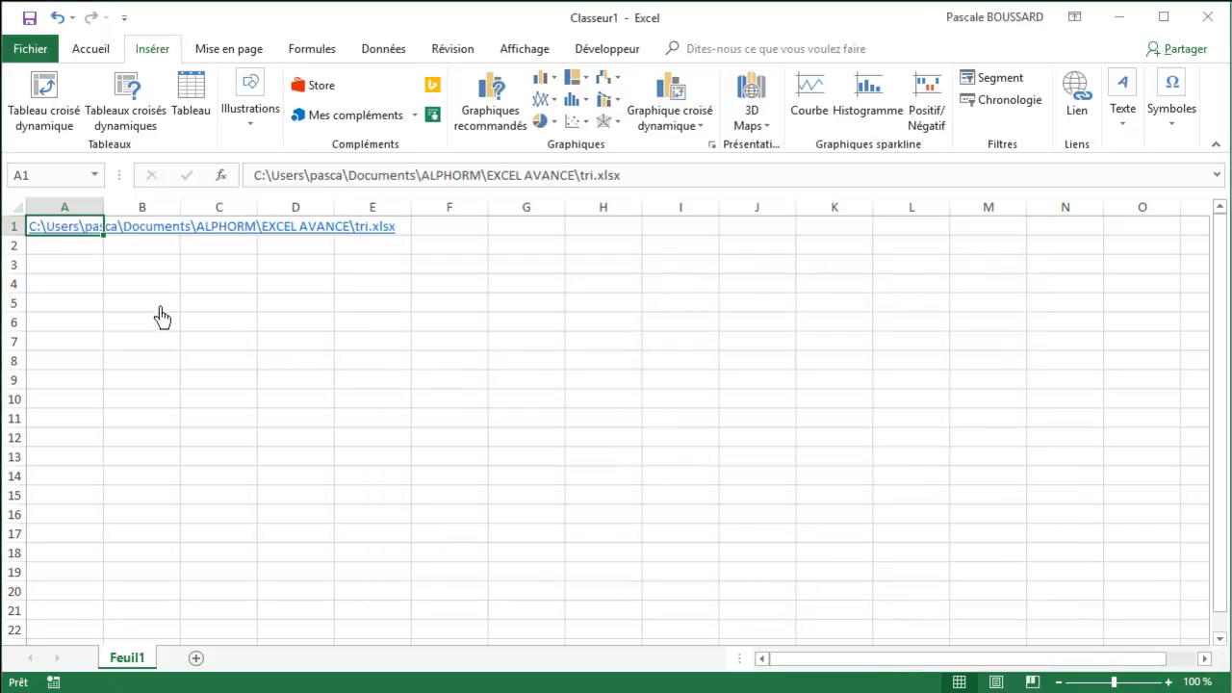
Step: Draw a rectangle shape spanning roughly cells E6 to I13
click(247, 127)
click(328, 185)
click(382, 252)
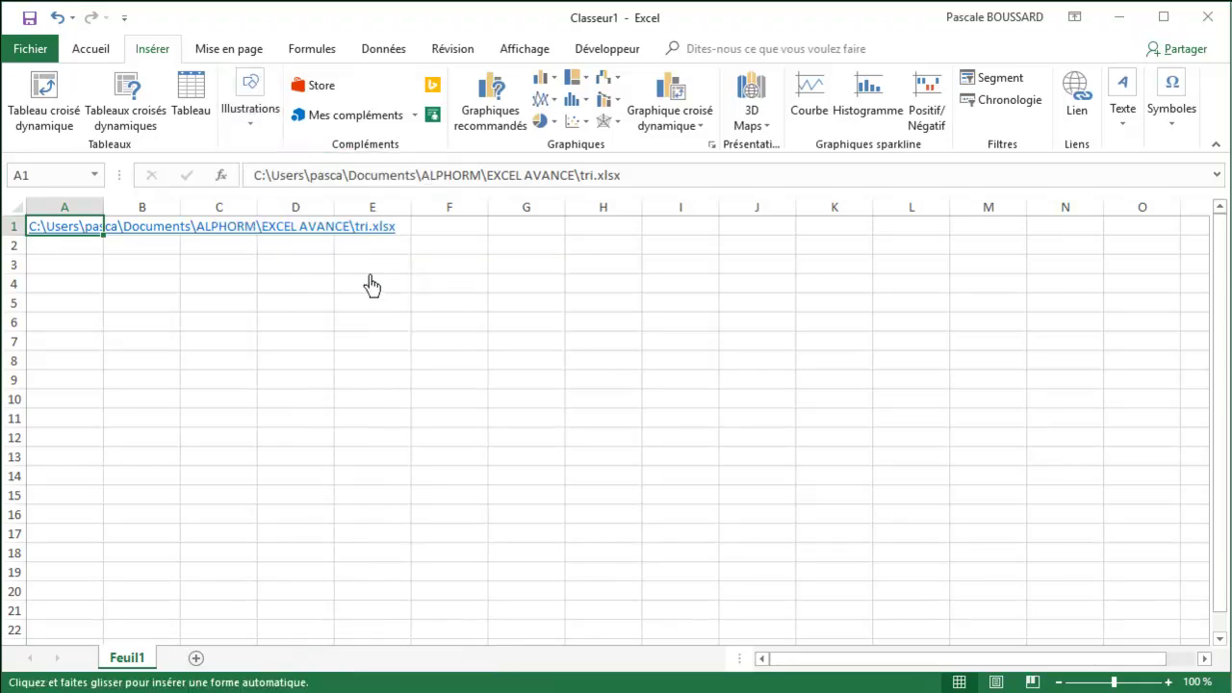
drag(350, 312, 660, 448)
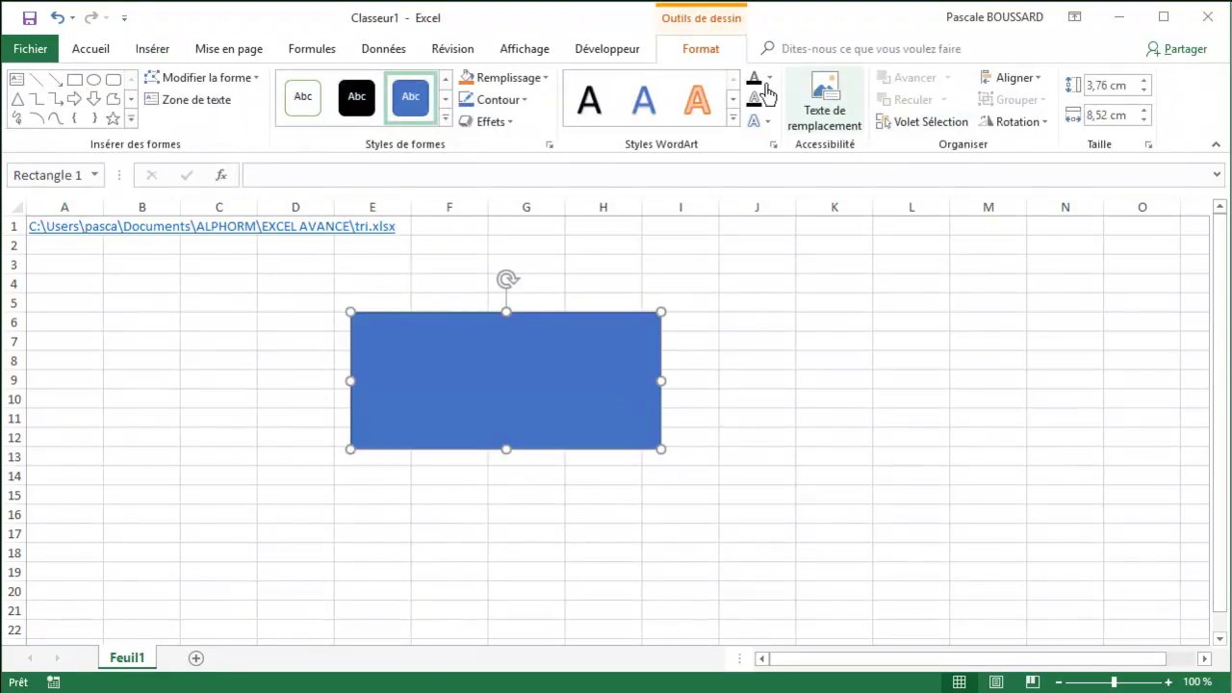
Step: Hyperlink the rectangle to Test.xlsx in the ALPHORM\EXCEL AVANCE folder, then deselect it
click(154, 50)
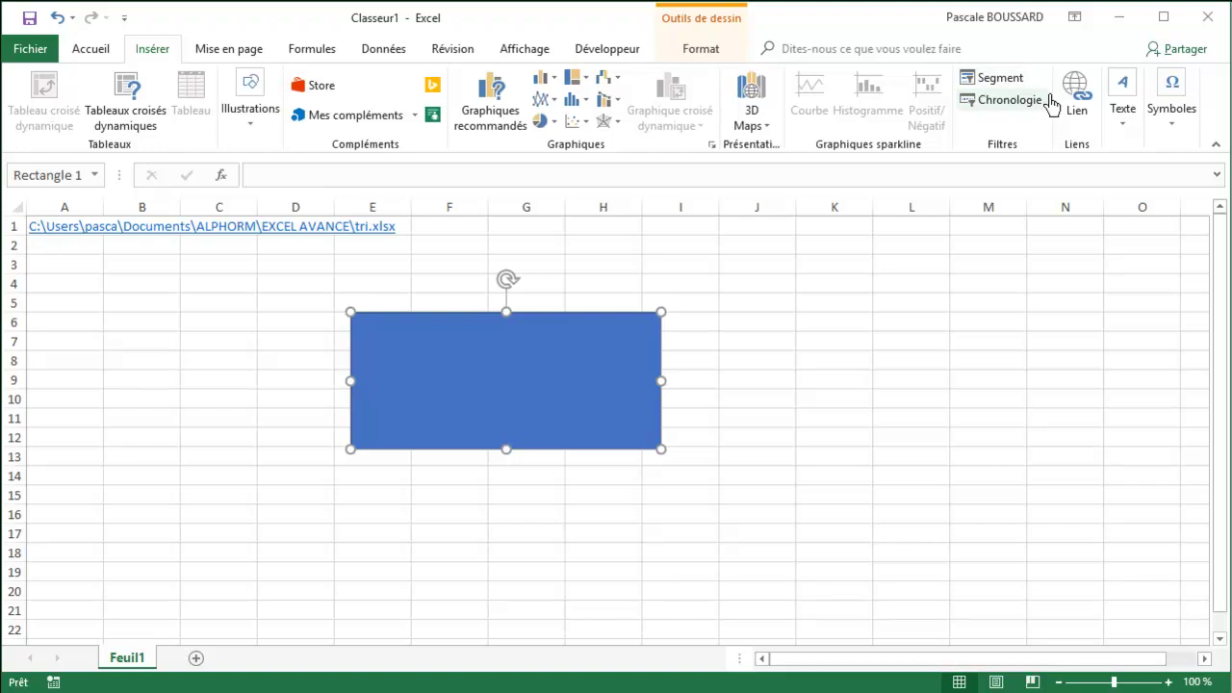
click(1076, 96)
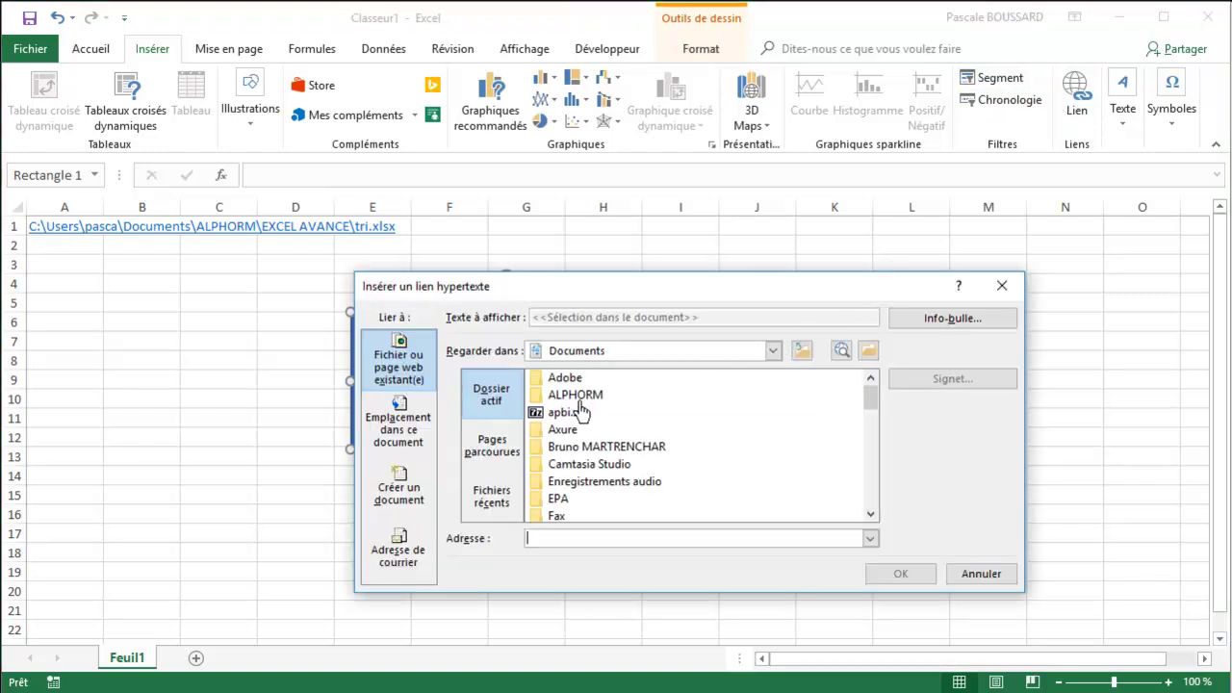
click(579, 398)
double_click(635, 397)
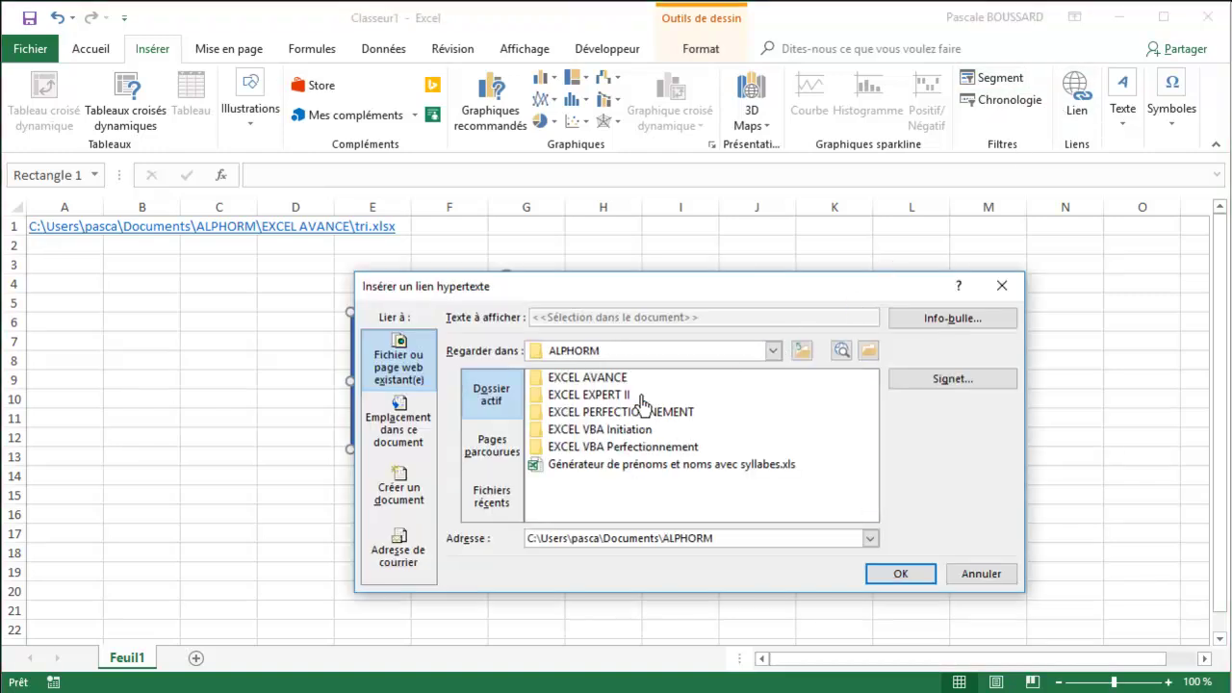
click(603, 379)
double_click(603, 385)
double_click(587, 432)
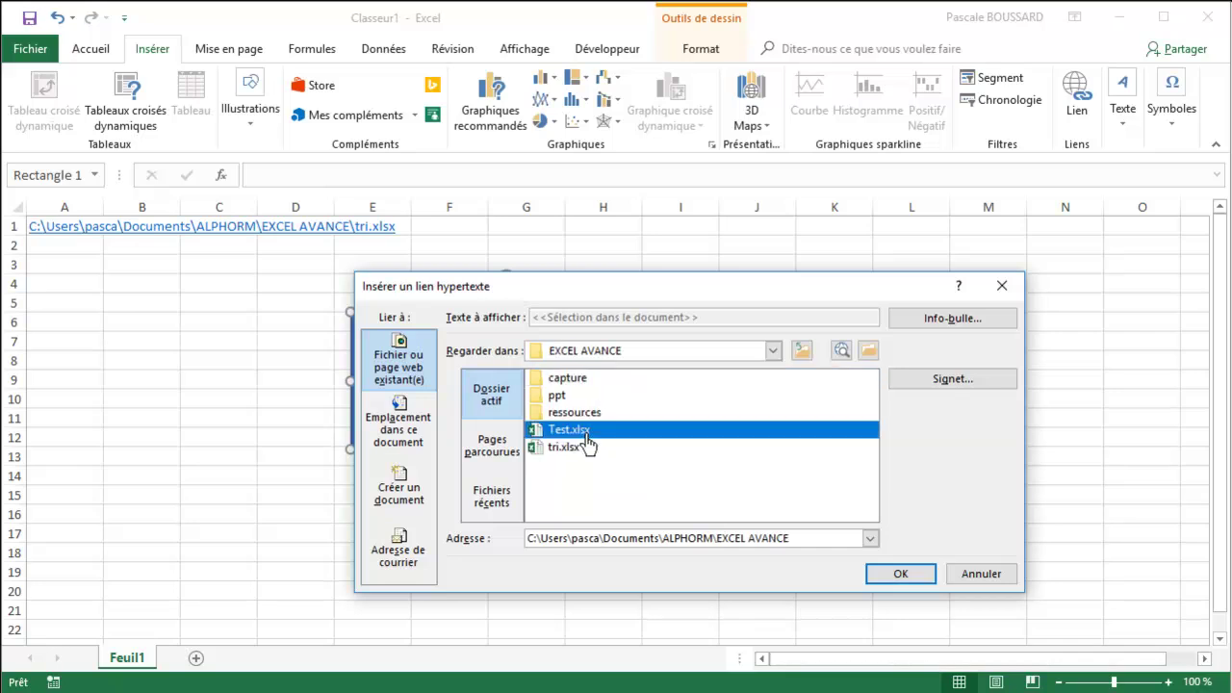
click(793, 419)
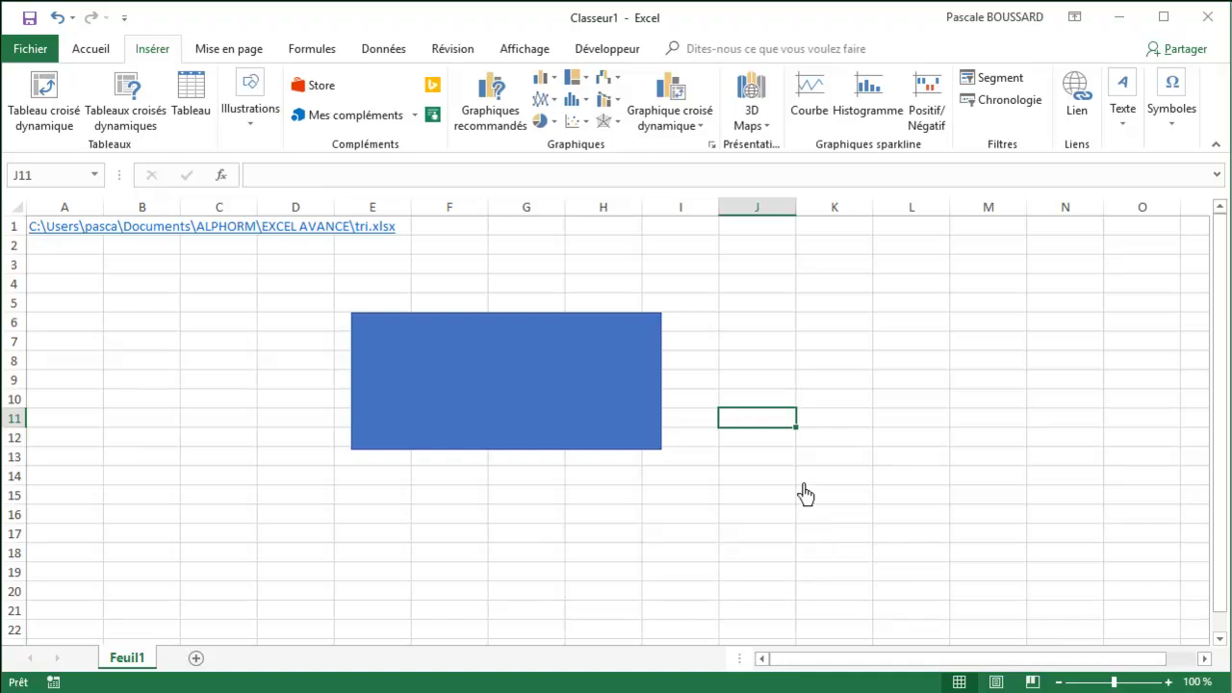
mouse_move(571, 442)
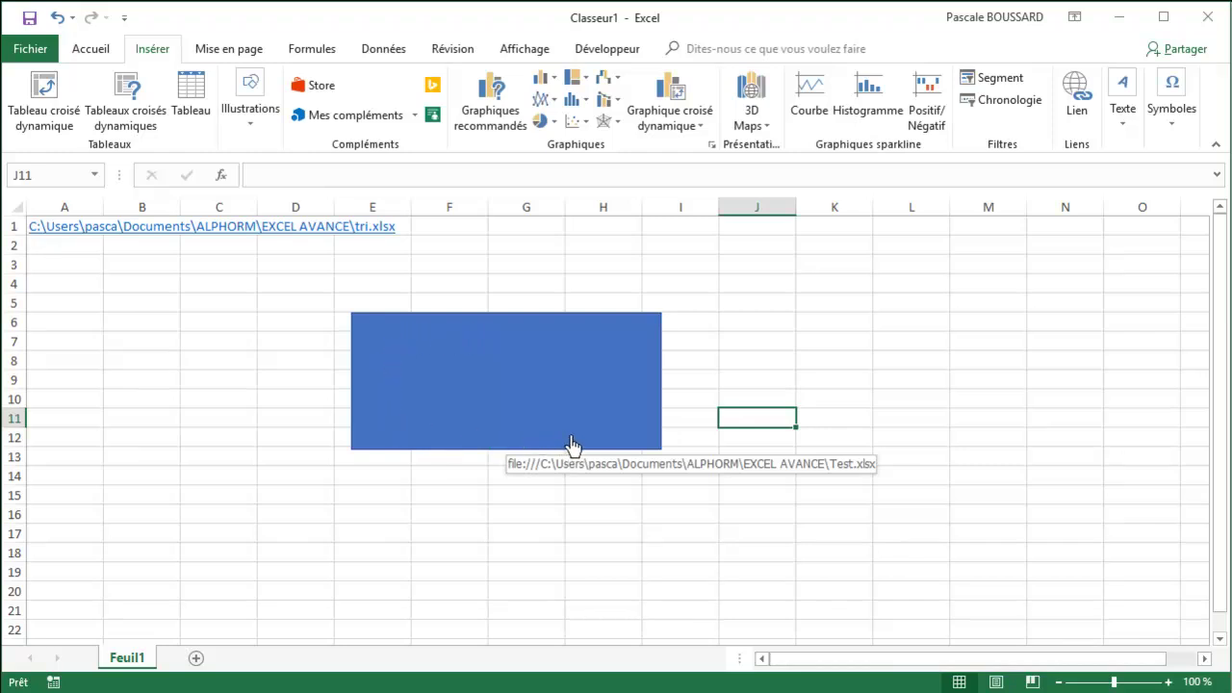
click(494, 405)
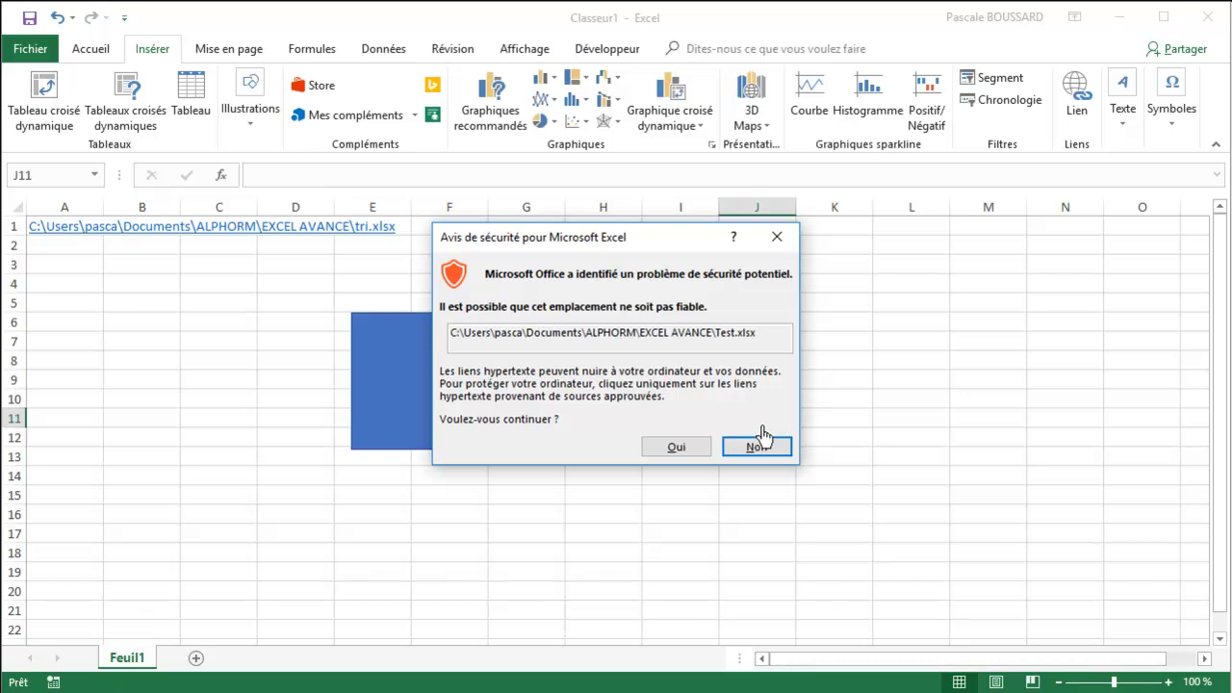
click(757, 447)
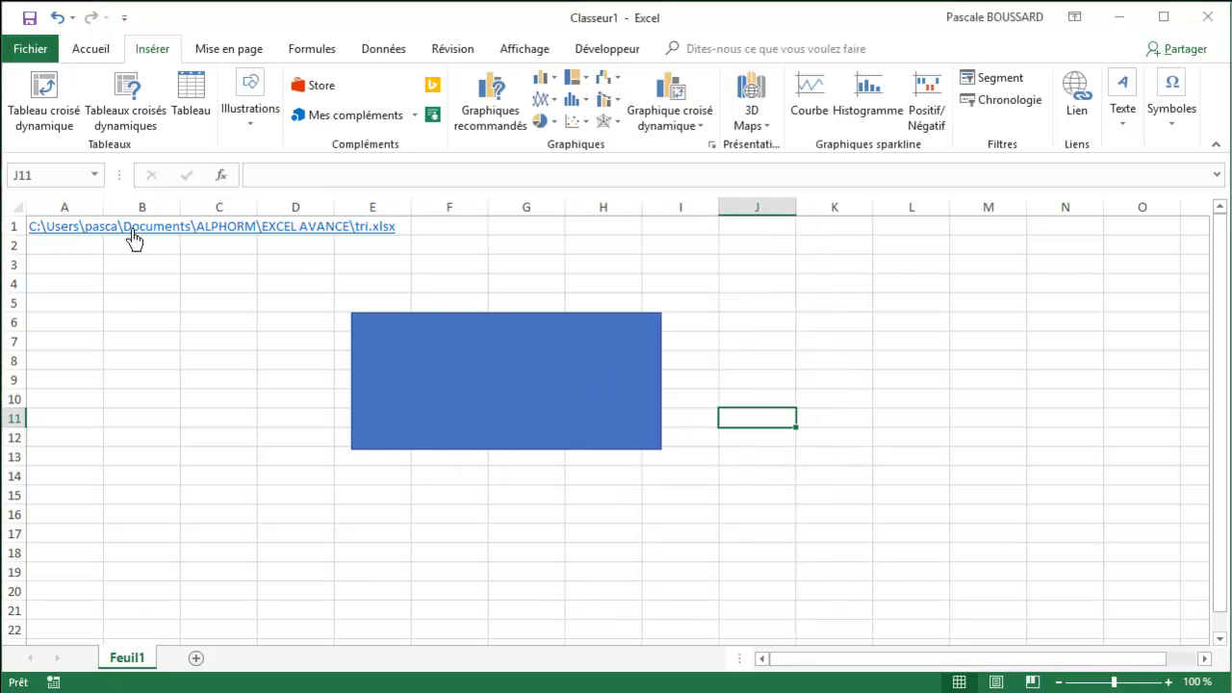
click(75, 235)
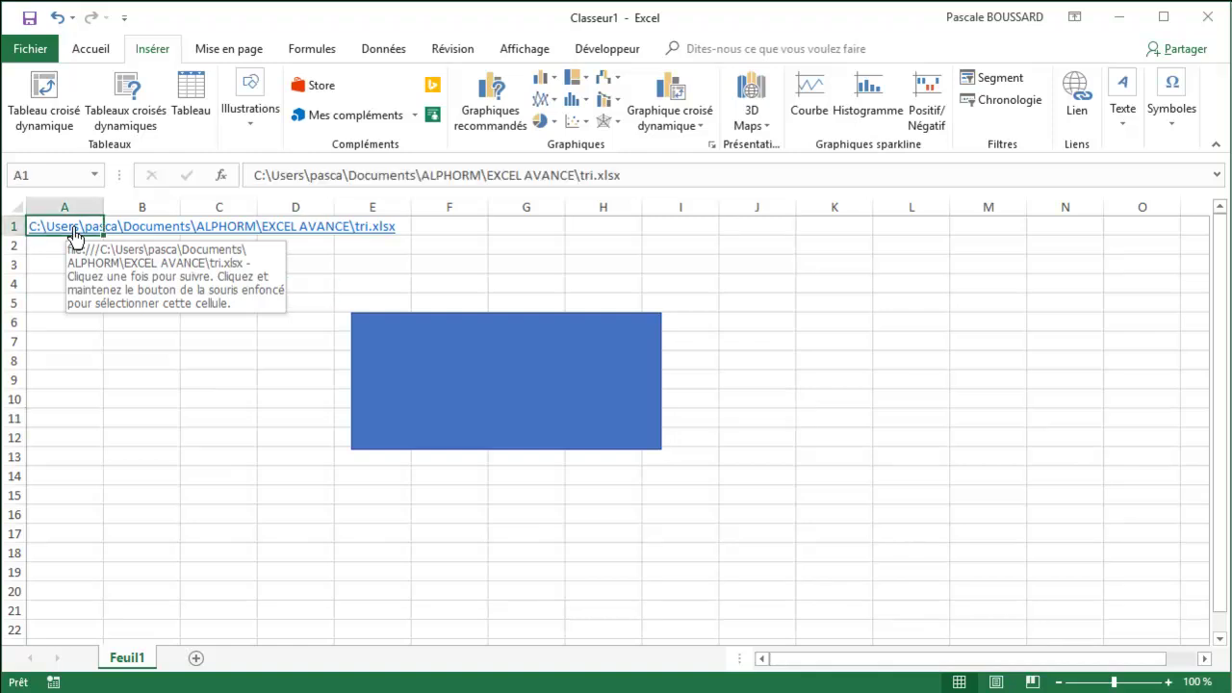
click(75, 235)
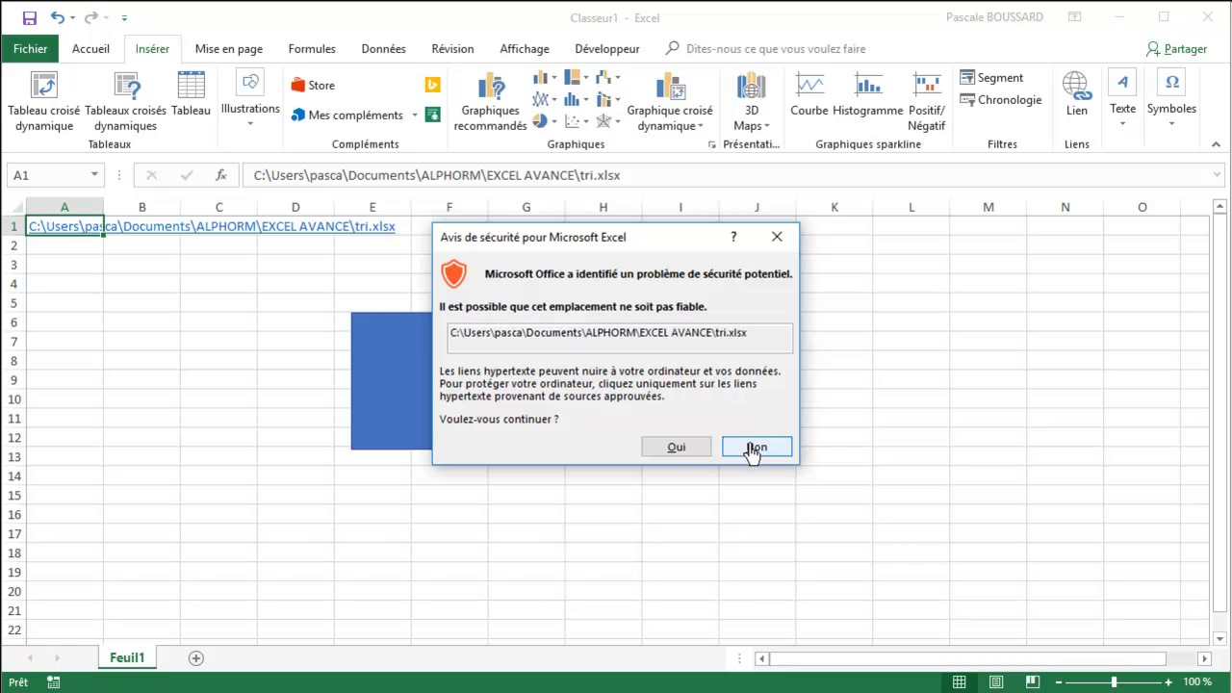
click(756, 447)
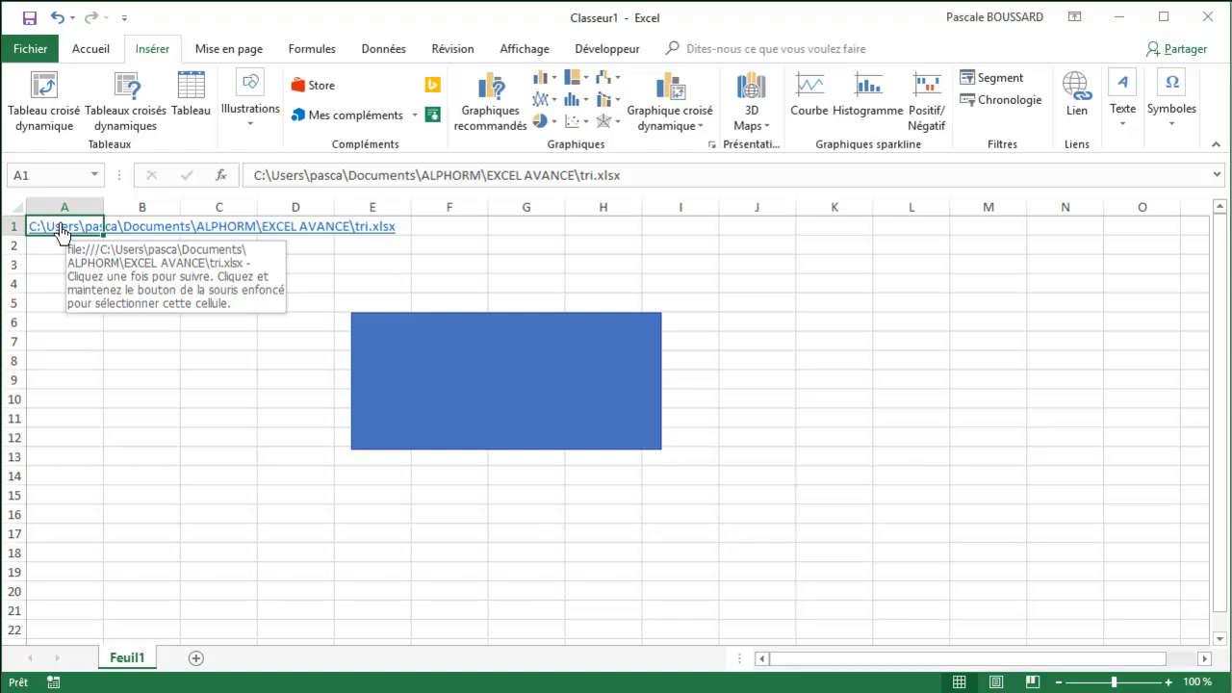
mouse_move(446, 411)
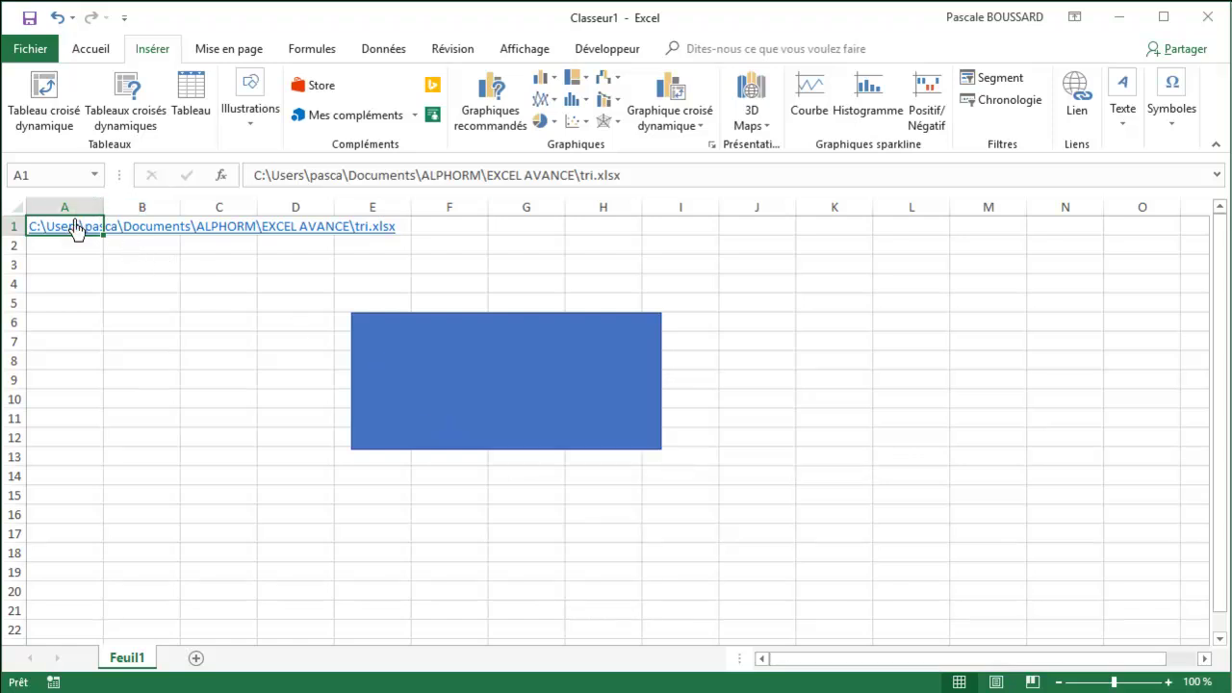
mouse_move(212, 226)
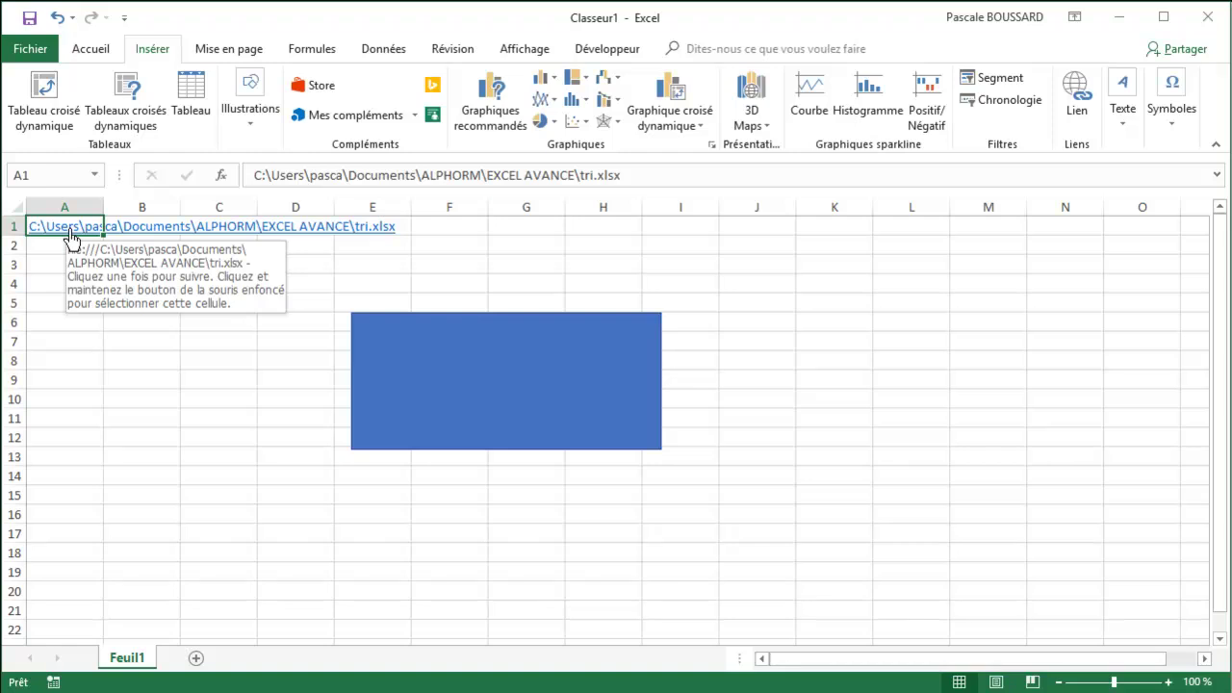
click(70, 231)
Step: Confirm the security warning to open tri.xlsx, then close that workbook
click(662, 448)
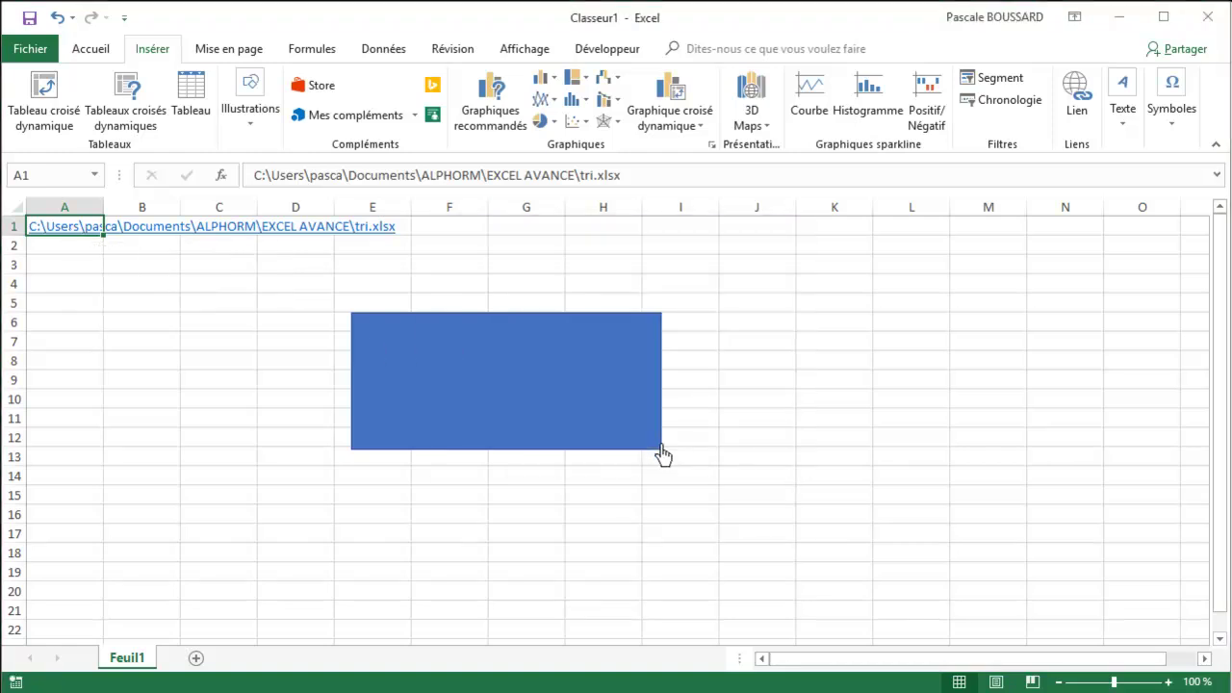
click(1208, 16)
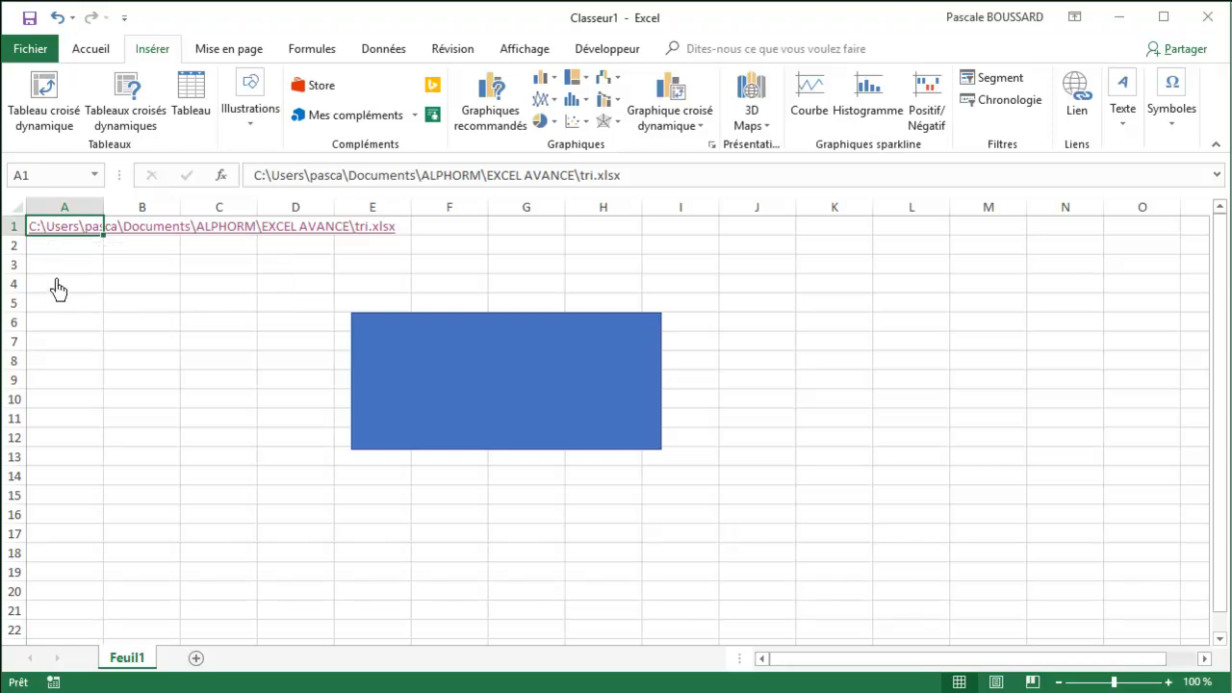
click(125, 327)
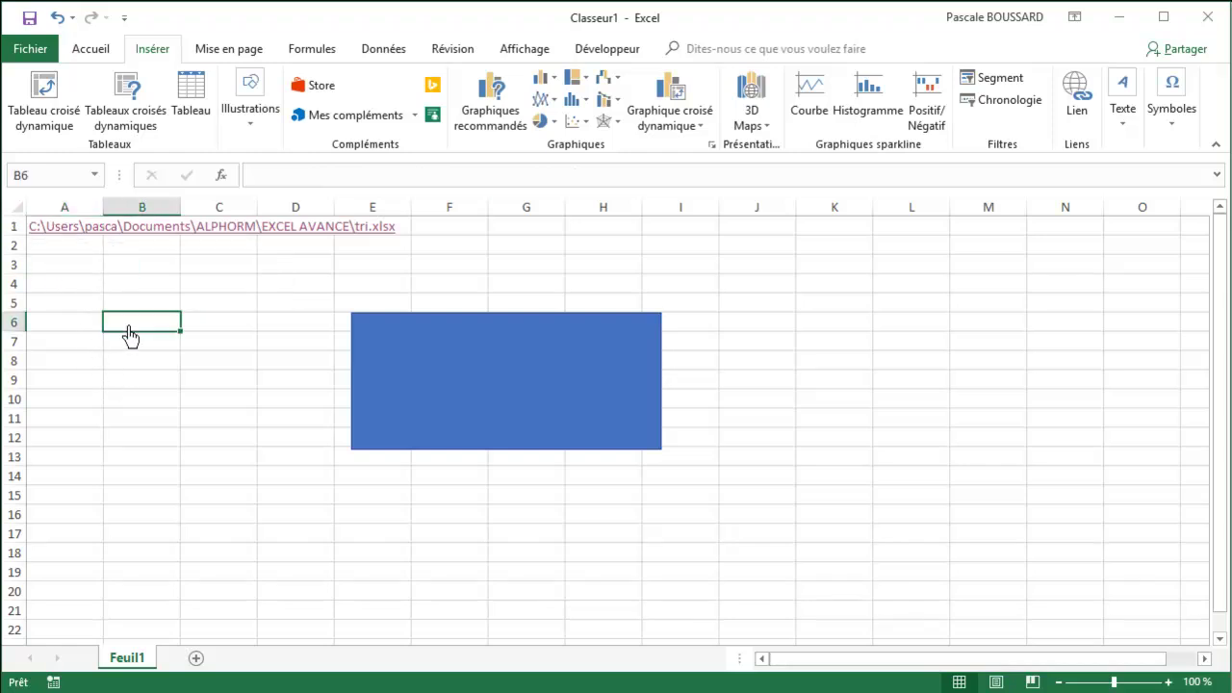
click(59, 233)
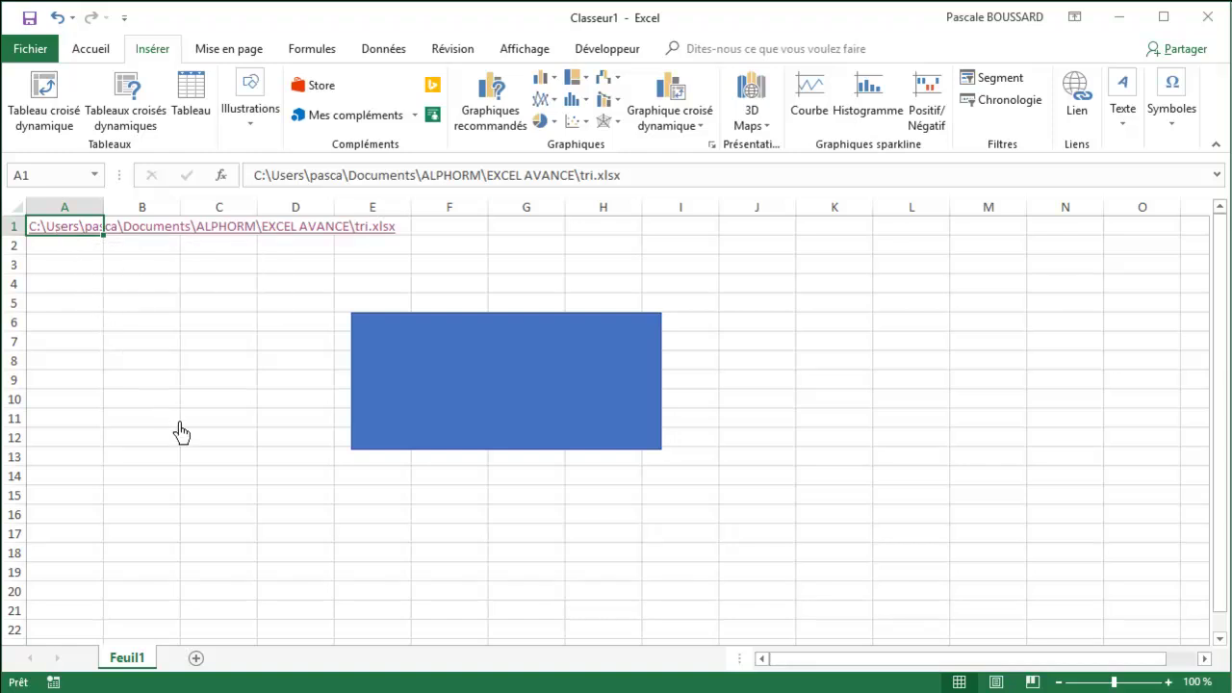
click(126, 304)
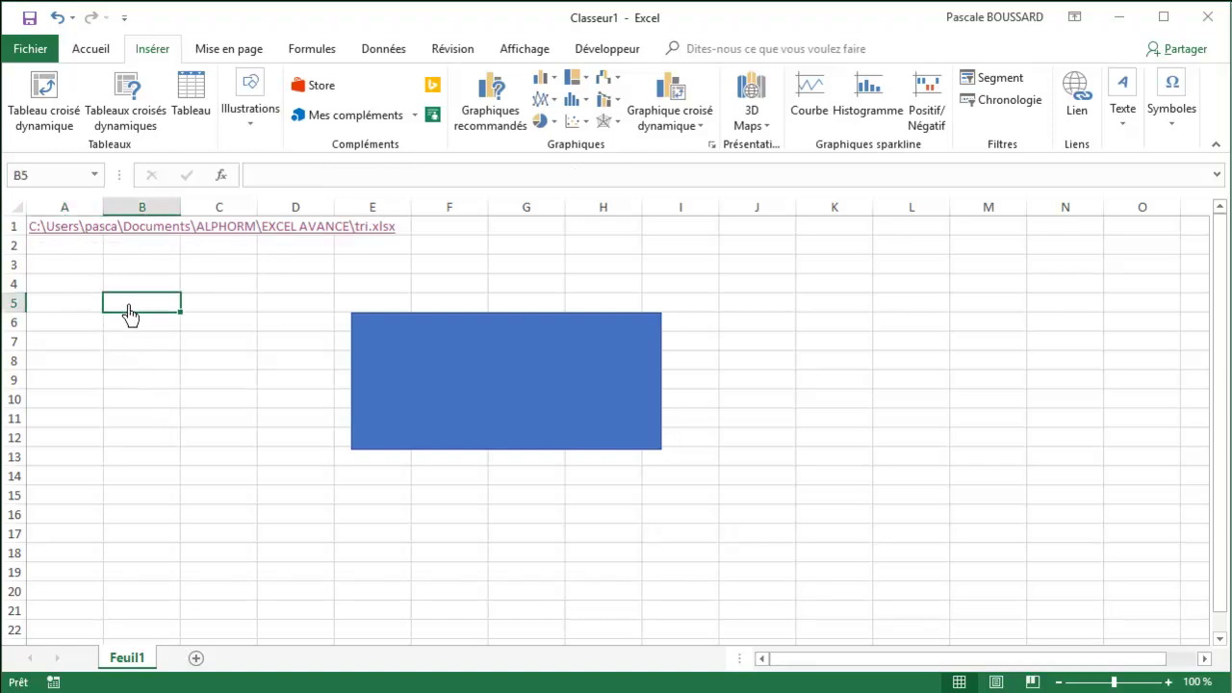
click(66, 231)
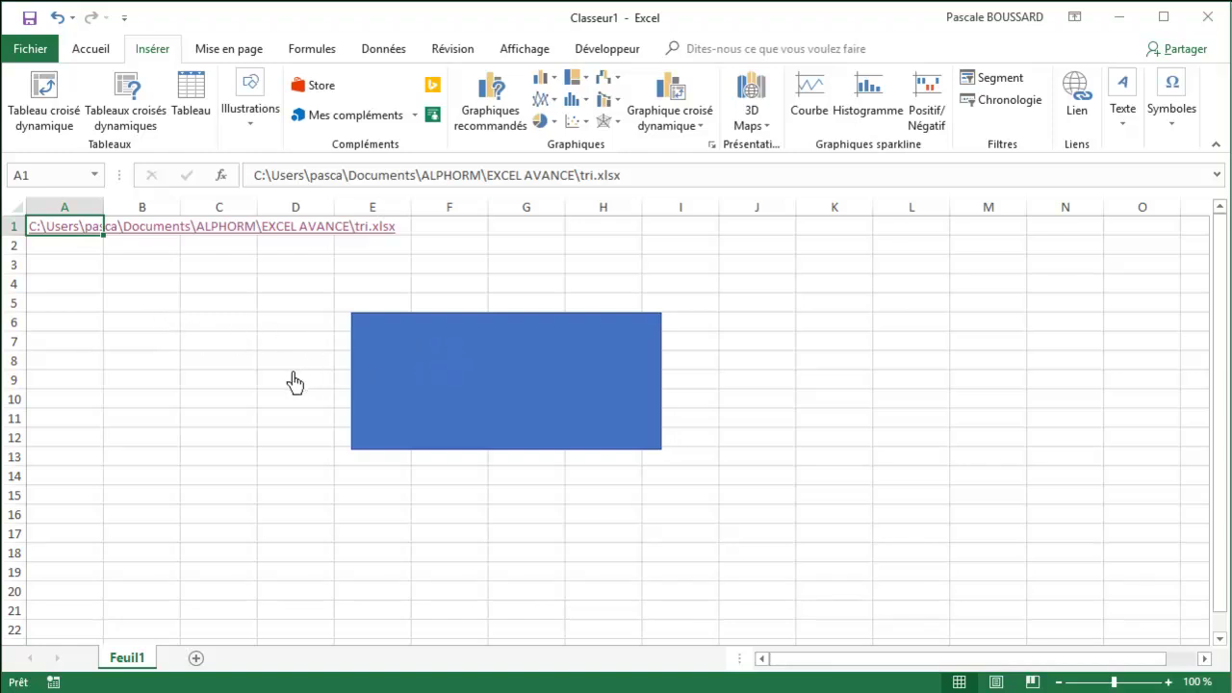
ctrl+click(367, 382)
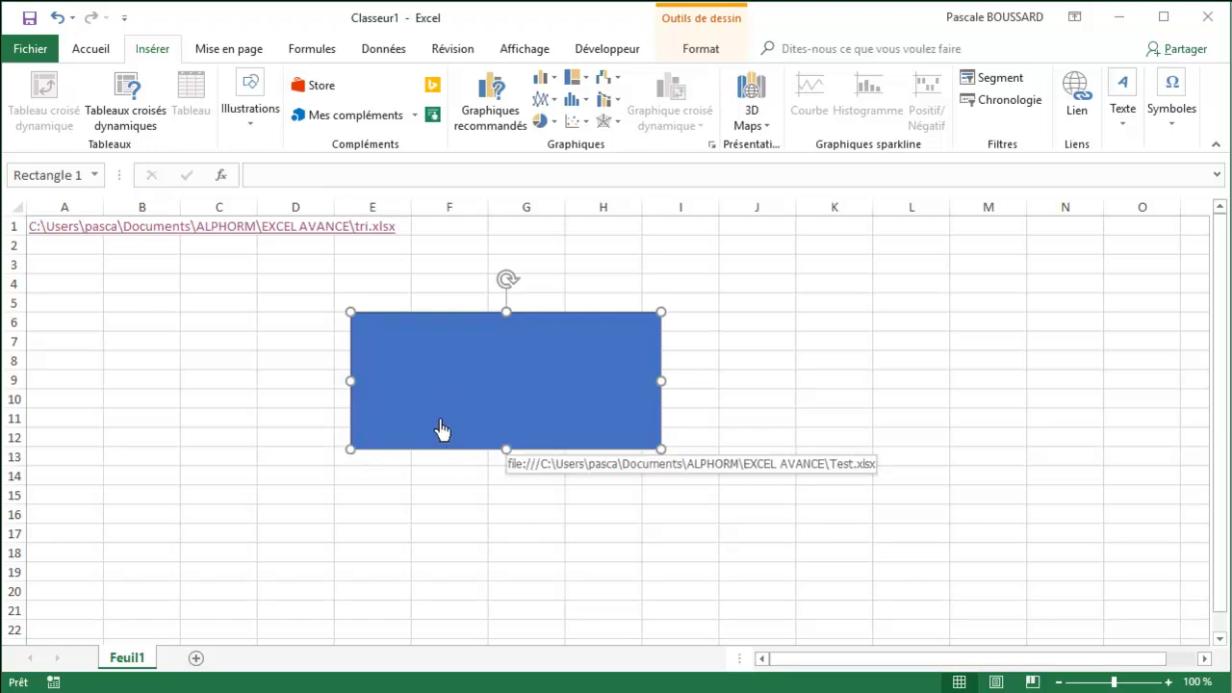
click(363, 516)
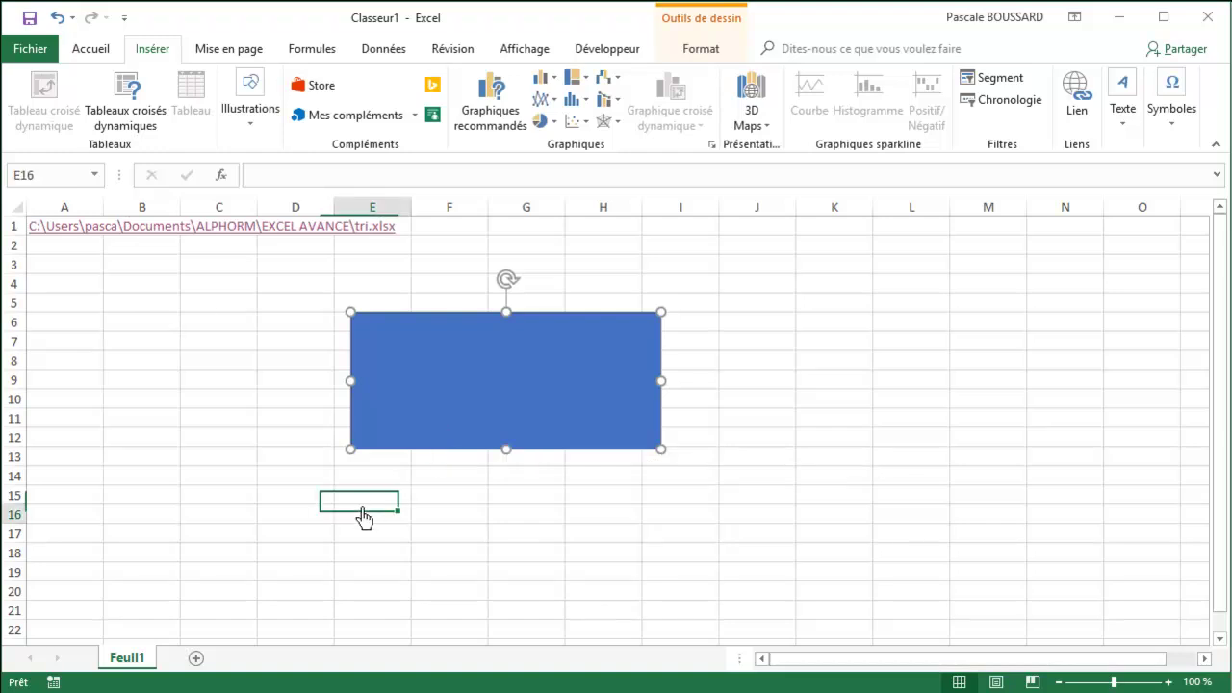
ctrl+click(426, 412)
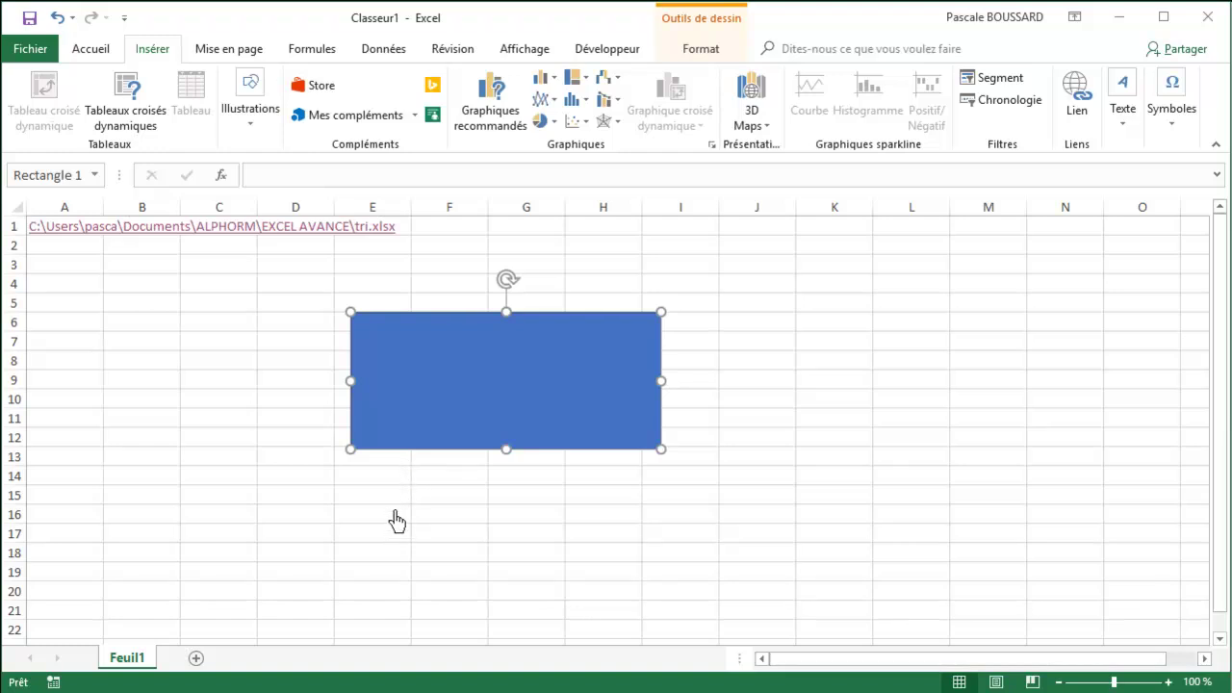
click(67, 236)
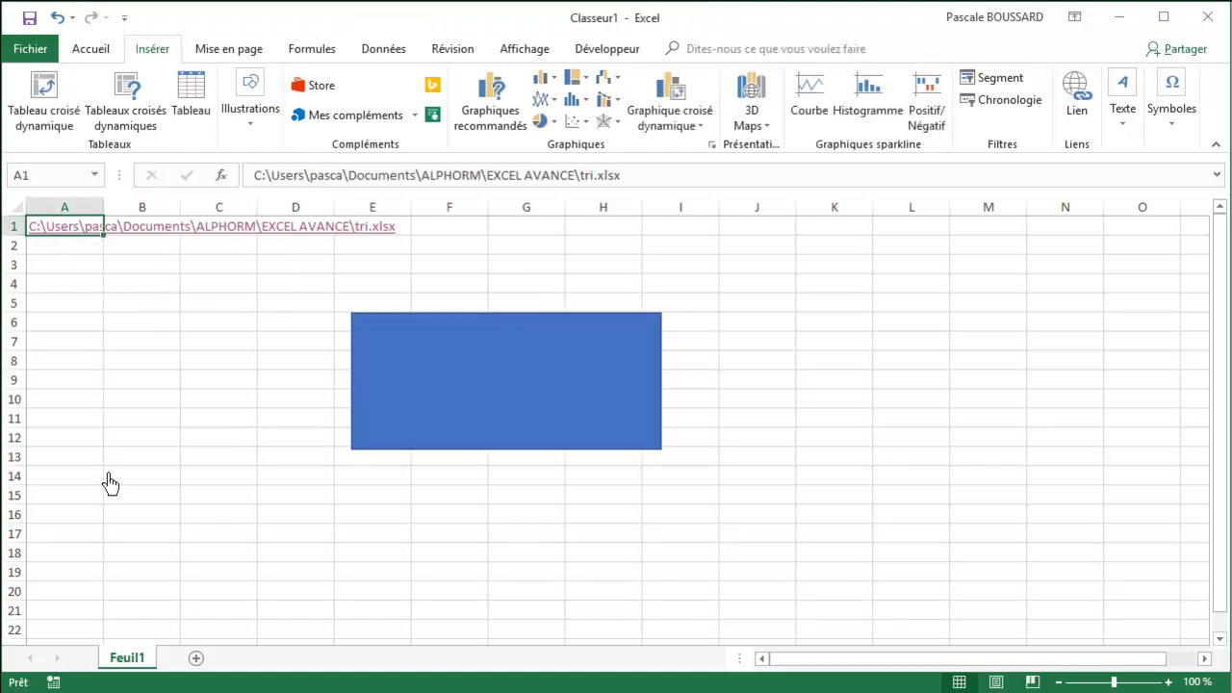
click(510, 415)
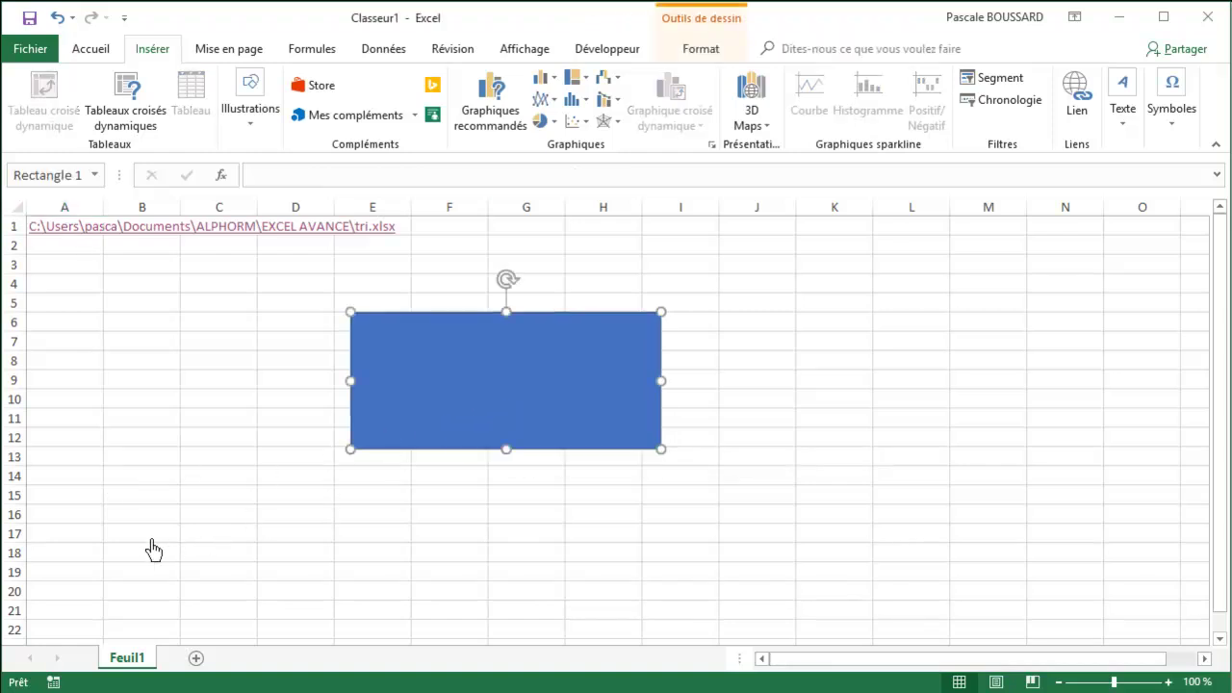